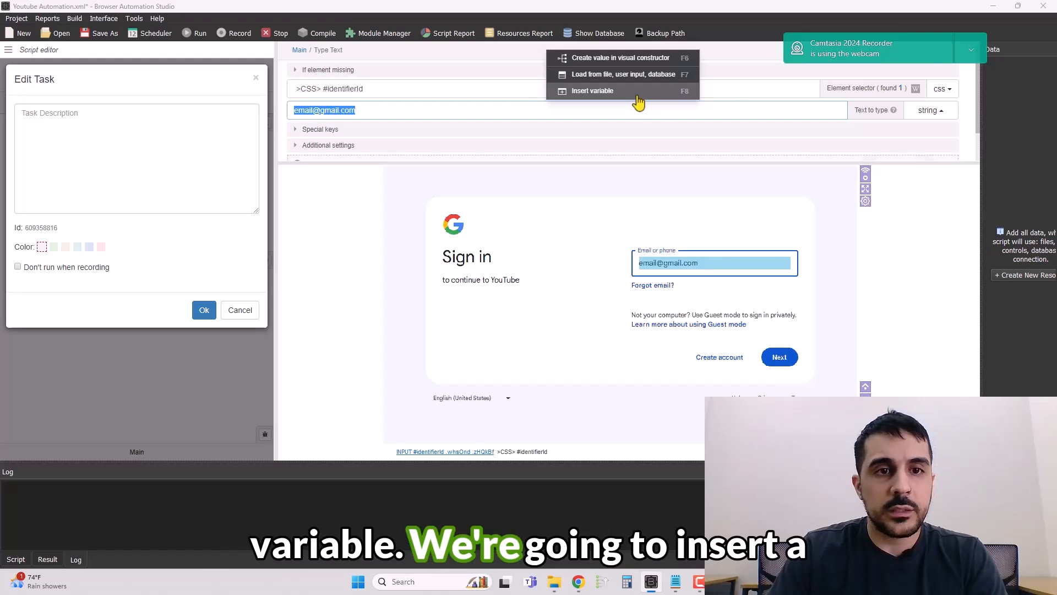
click(641, 91)
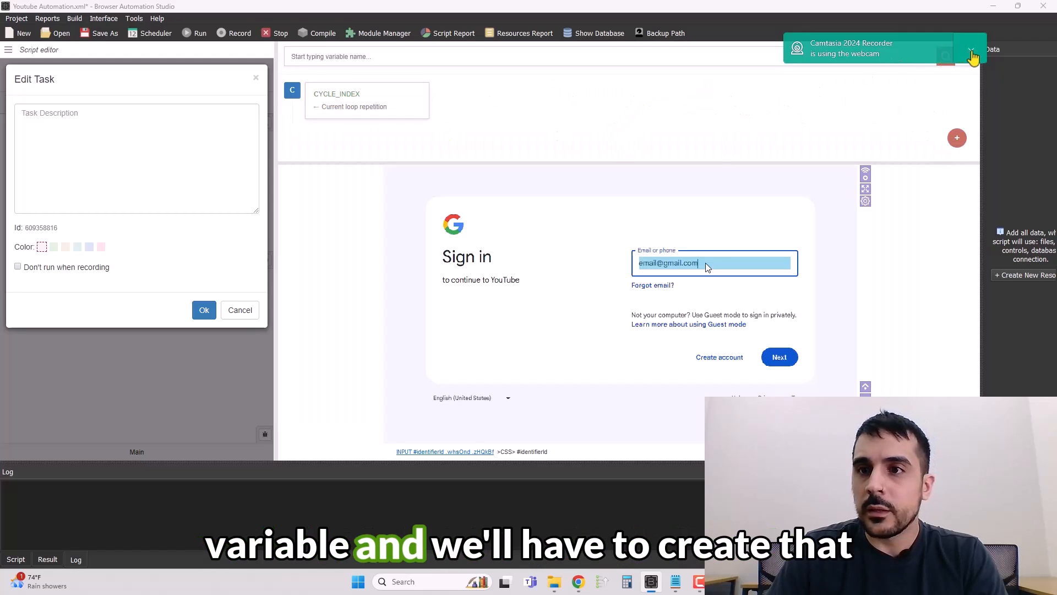
click(973, 52)
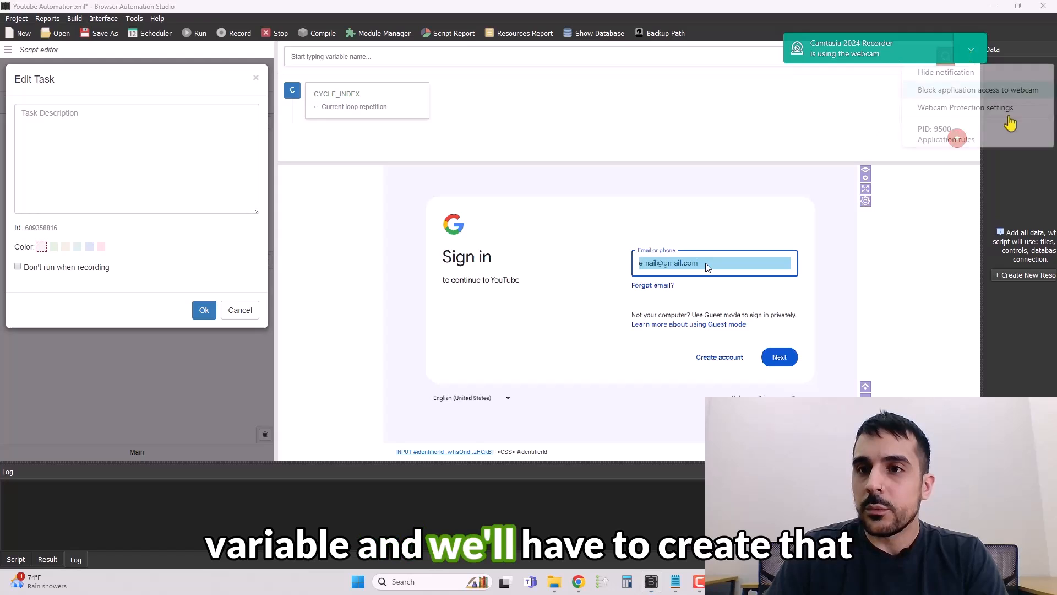
click(1020, 198)
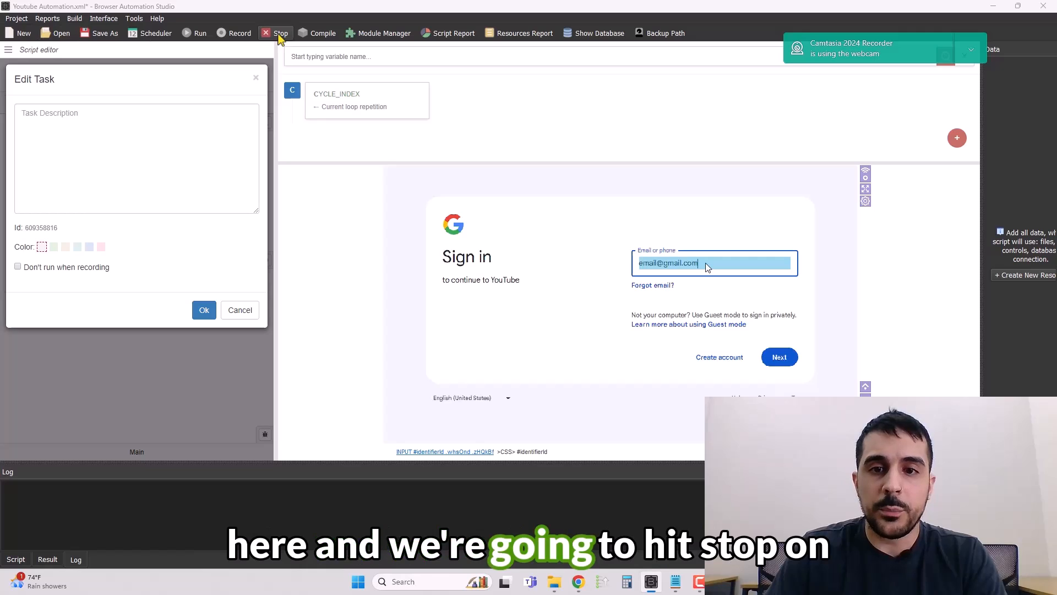
Stop the running bot and widen the resource Data panel.
click(280, 35)
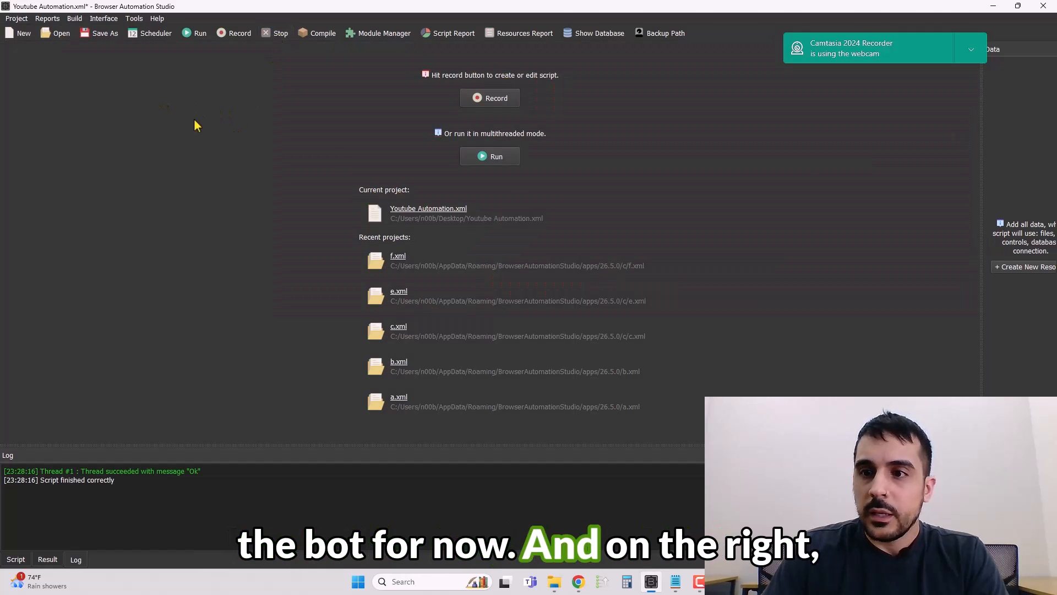
drag(981, 130, 661, 187)
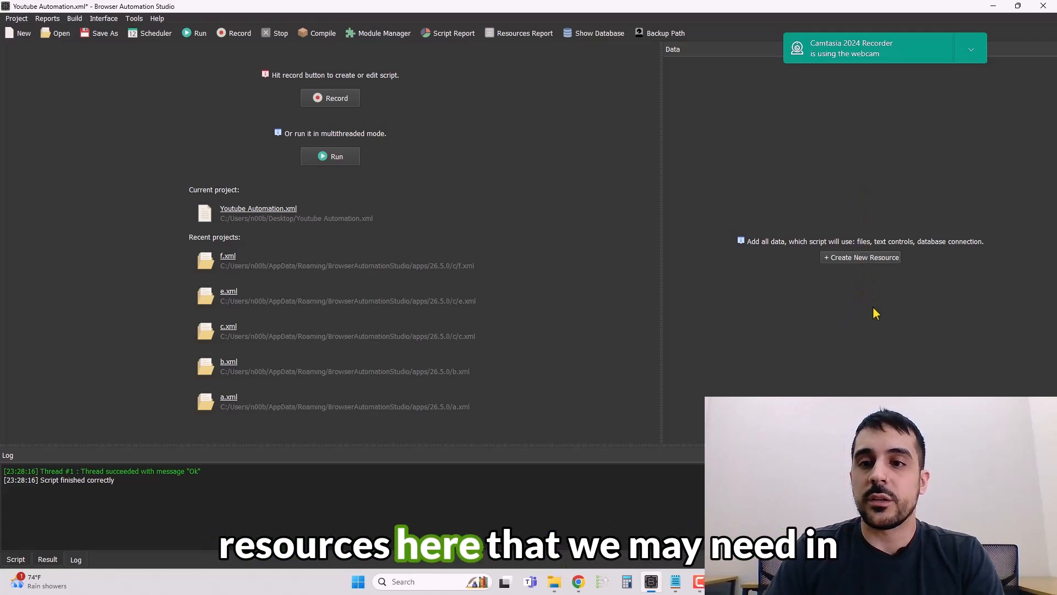
Create a new resource named Email of type LinesFromFile.
click(862, 259)
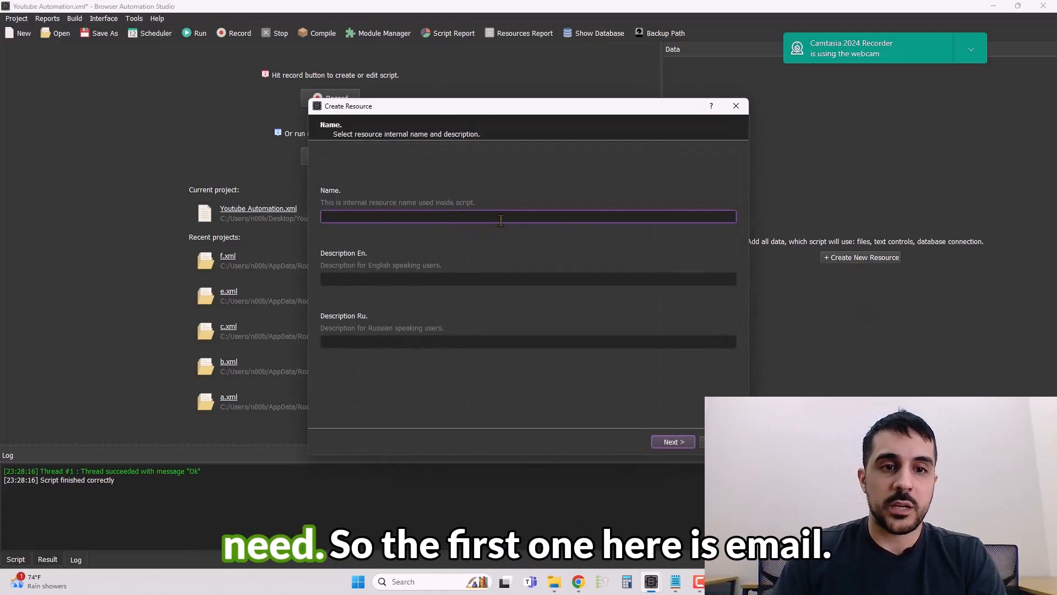
text(Email)
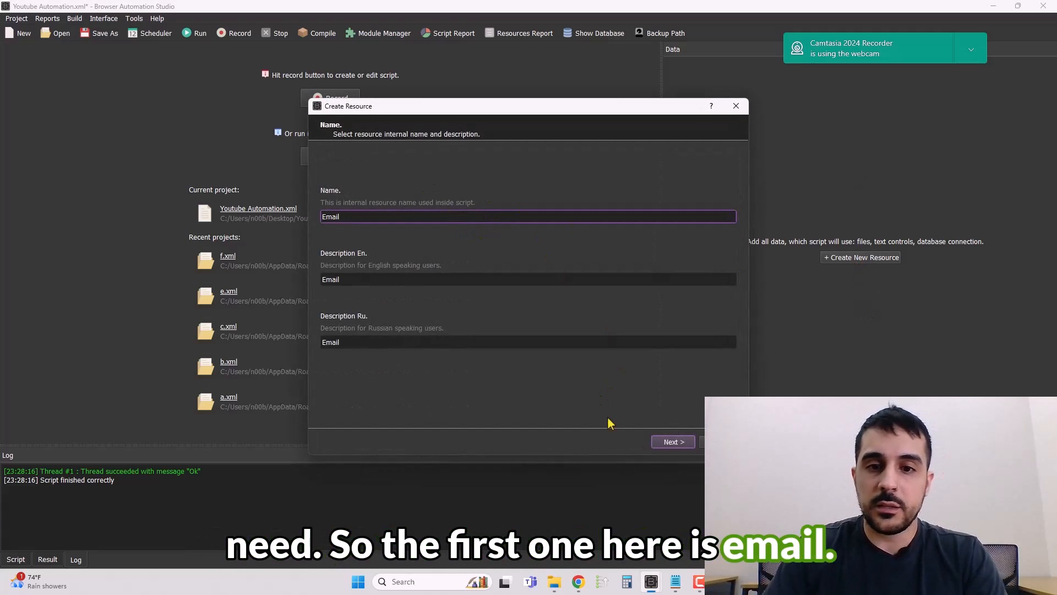
click(672, 444)
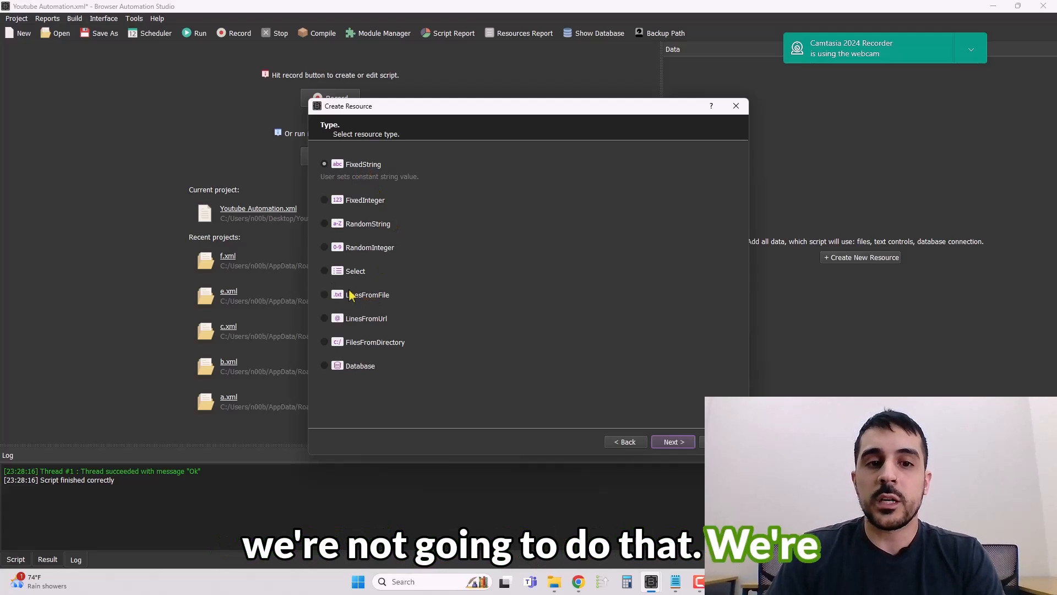
click(330, 296)
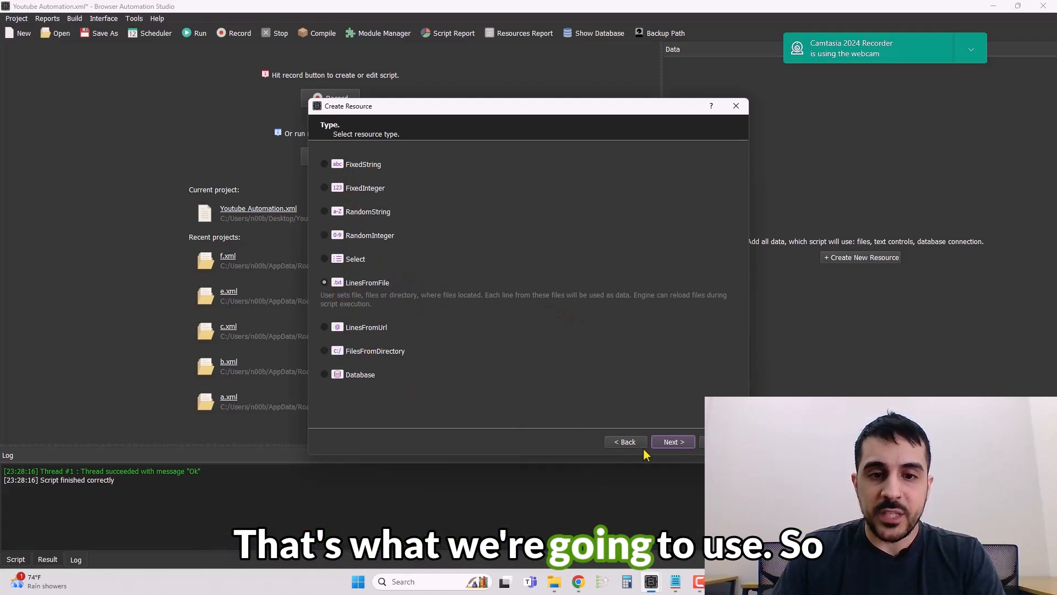
click(673, 442)
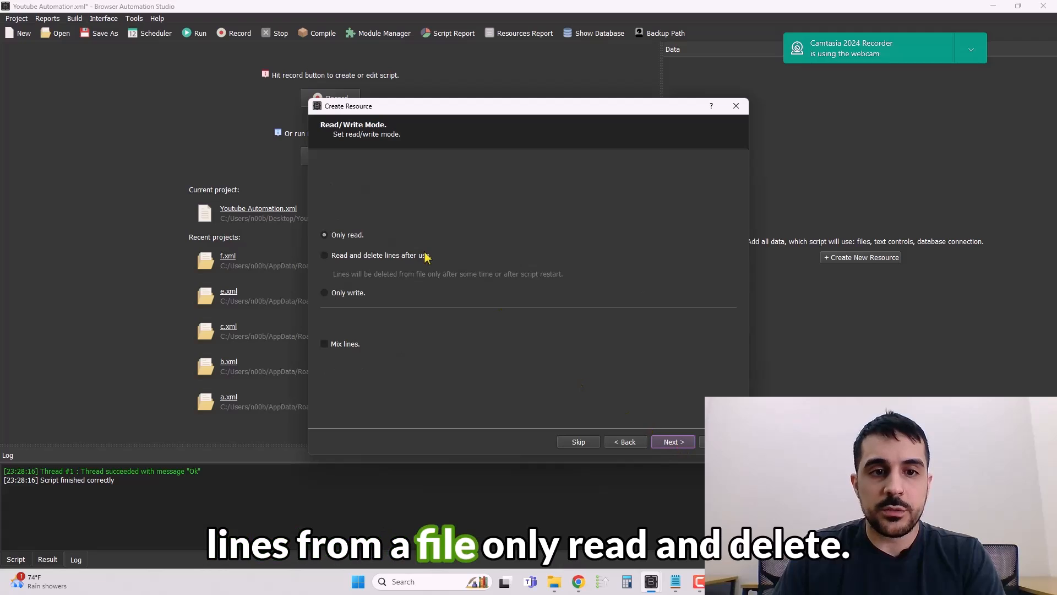
Set the Email resource to only read with mixed lines, each line used one time, and finish it.
click(350, 255)
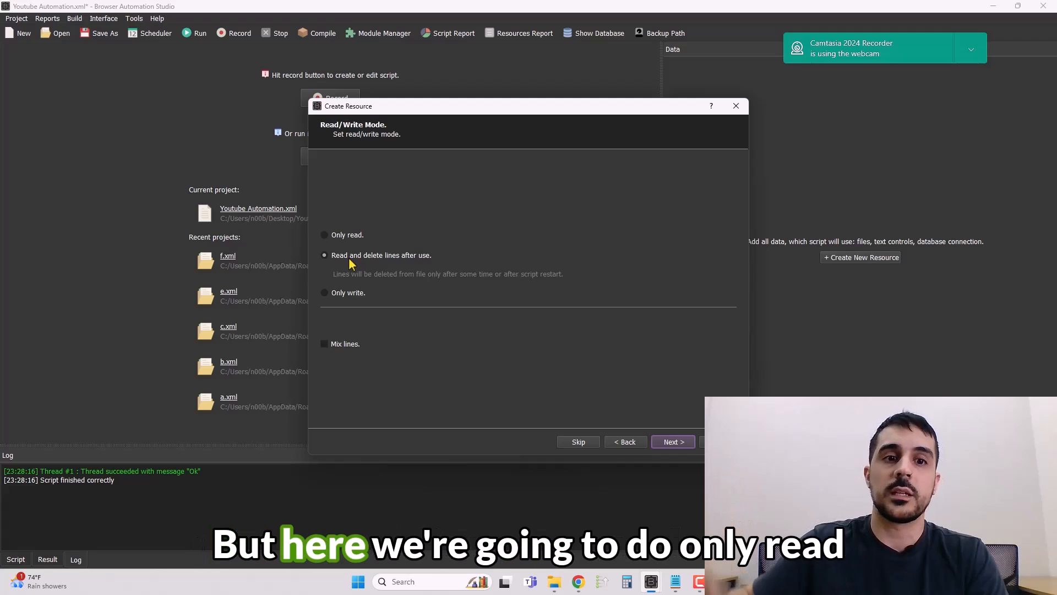
click(329, 238)
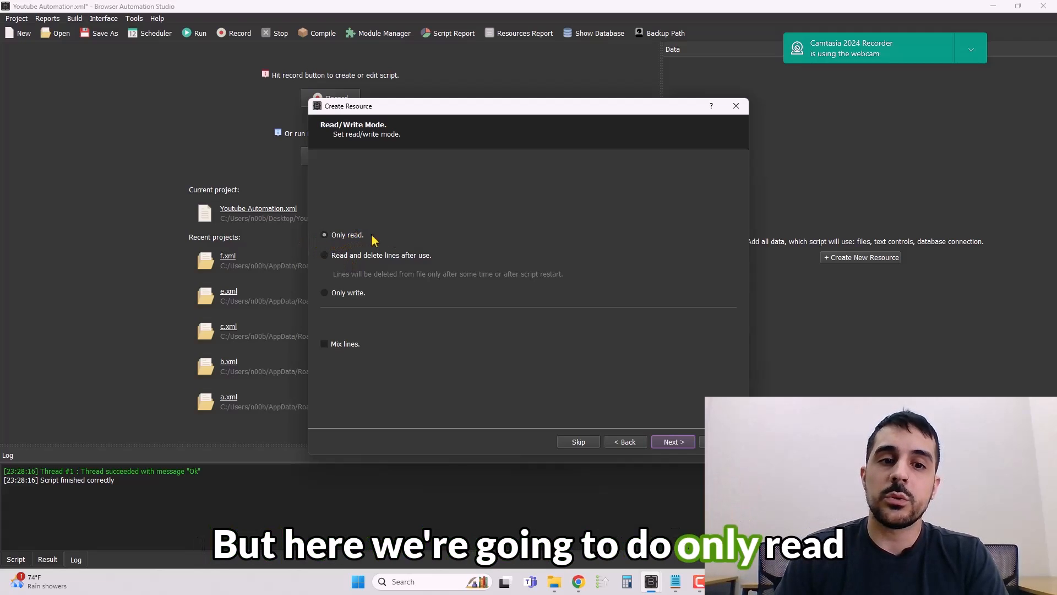
click(337, 346)
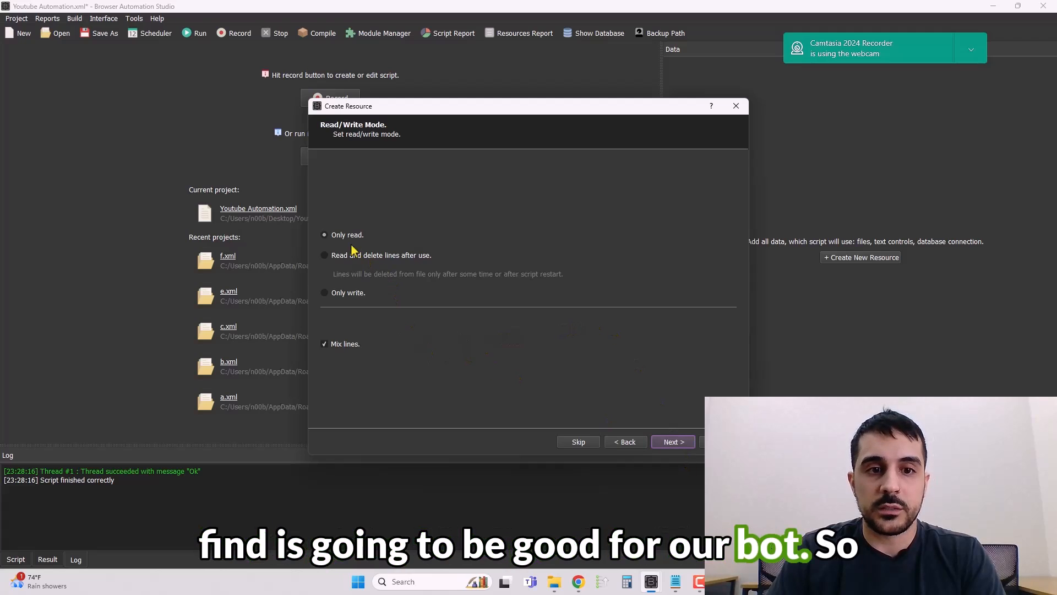
click(679, 442)
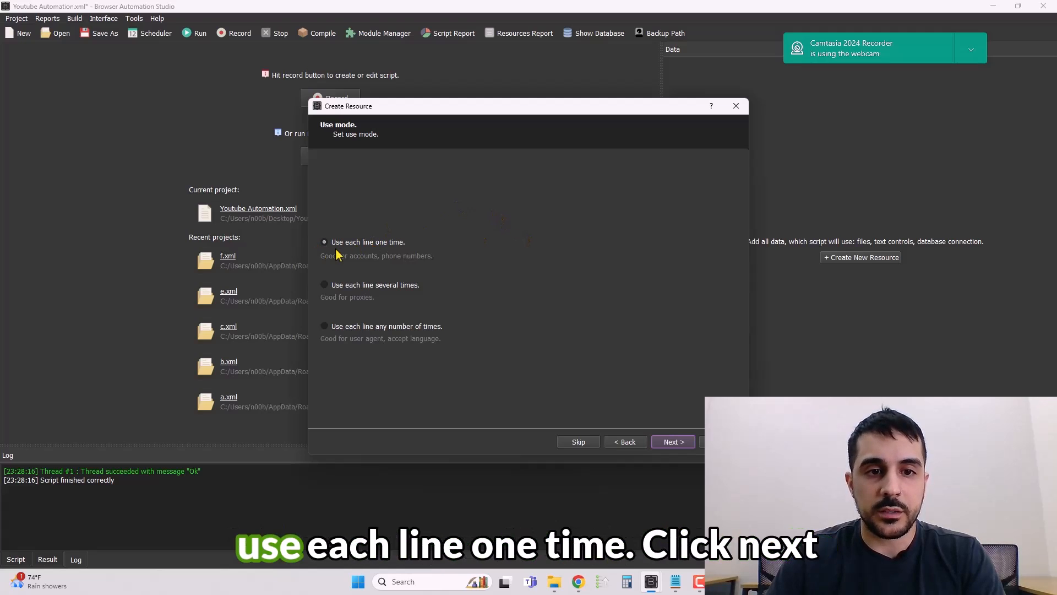
click(673, 442)
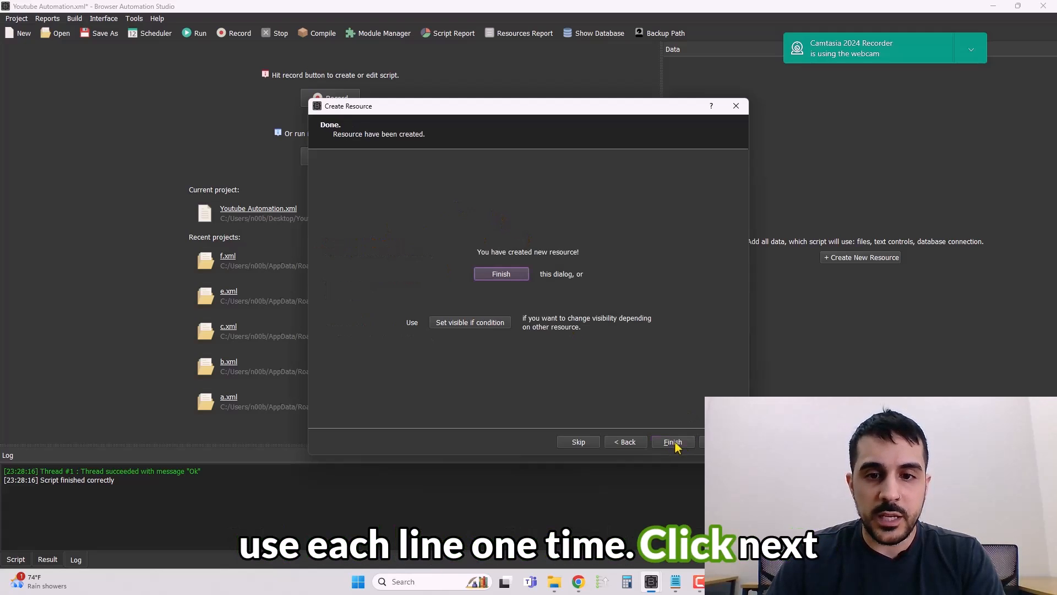
click(673, 442)
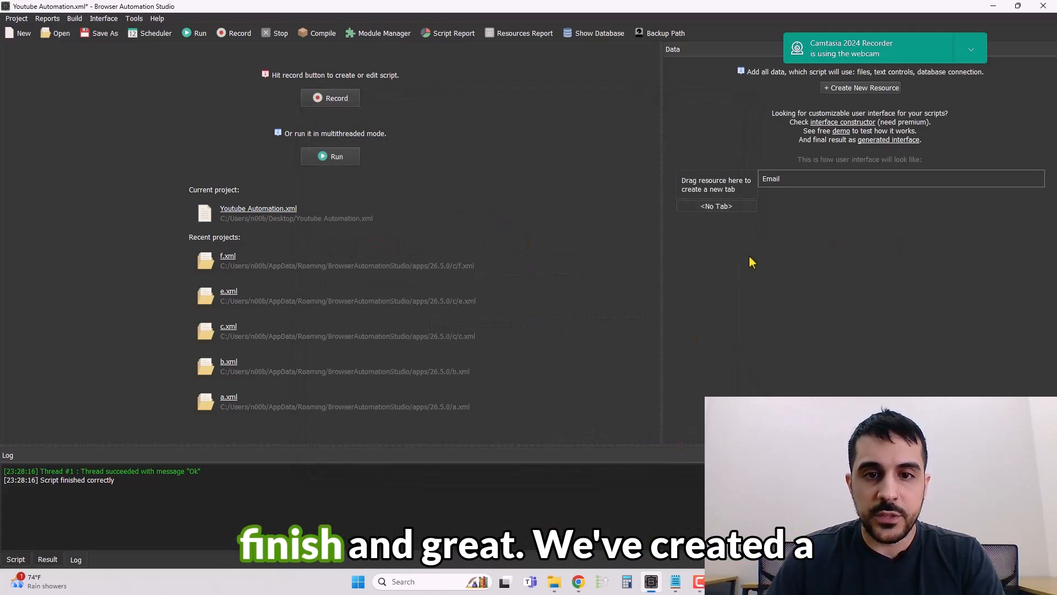
Create a new resource named Password of type LinesFromFile.
click(871, 89)
text(Pas)
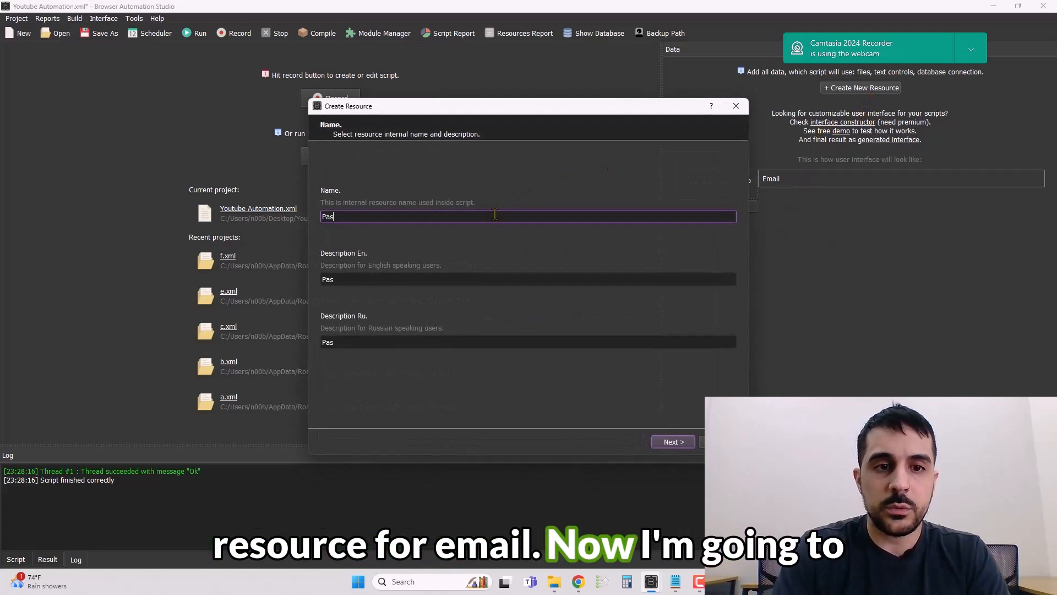
text(sword)
click(678, 443)
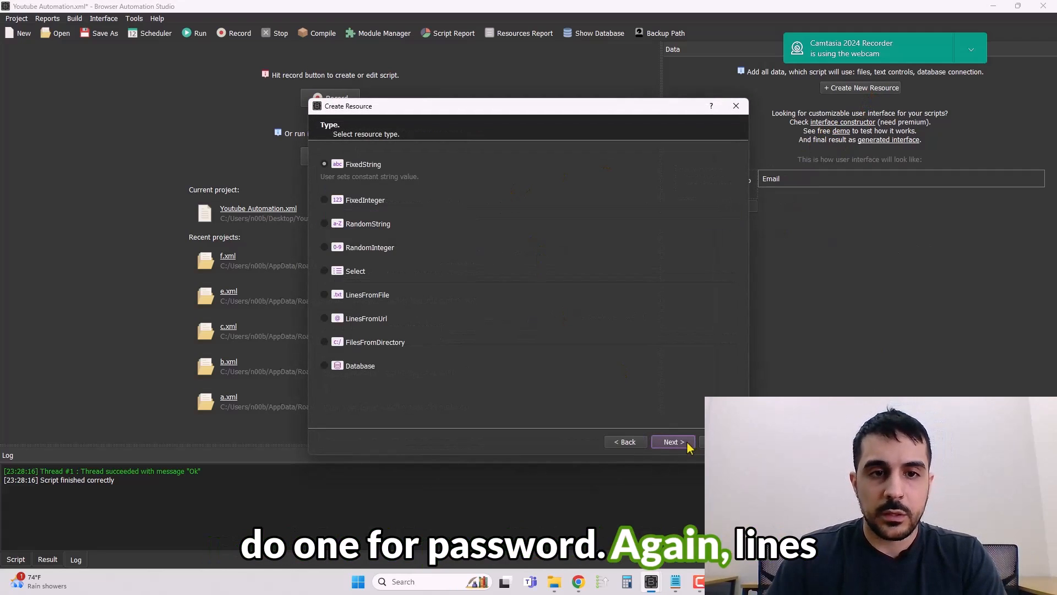
click(368, 296)
Set the Password resource to only read with mixed lines, each line used one time, and finish it.
click(672, 443)
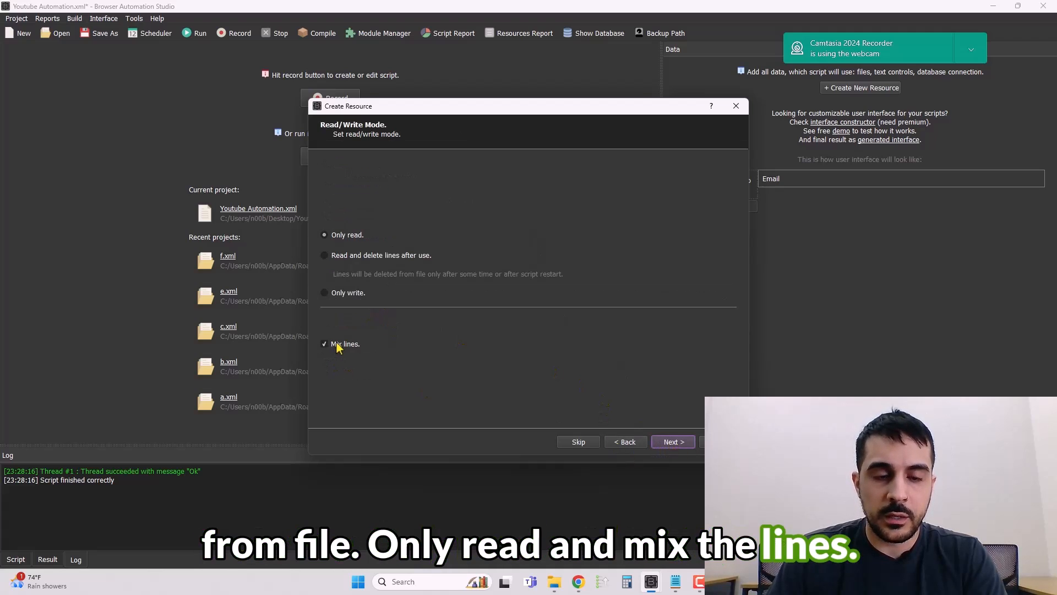
click(673, 442)
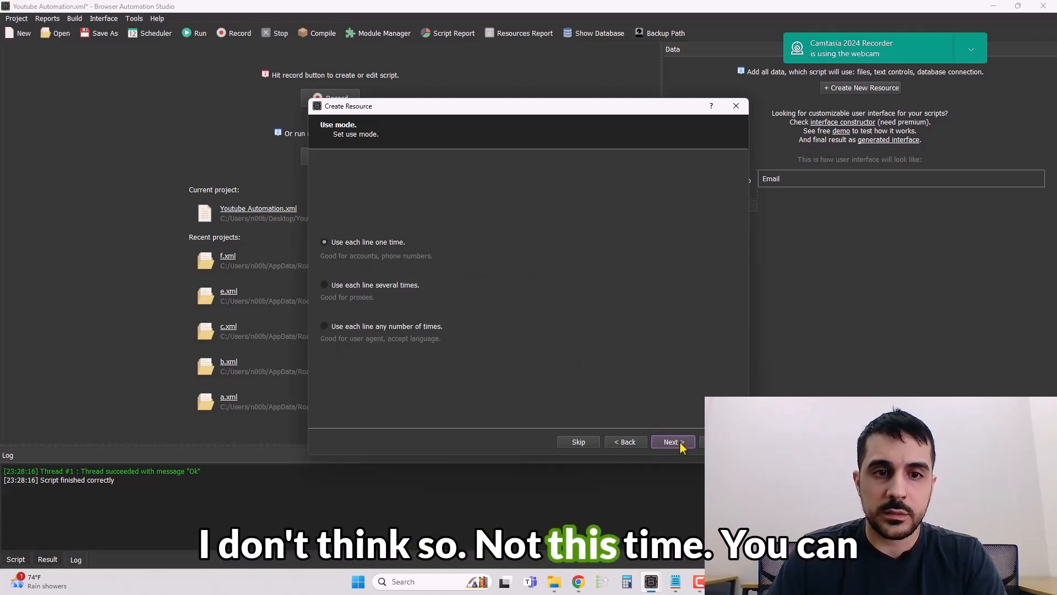
click(324, 285)
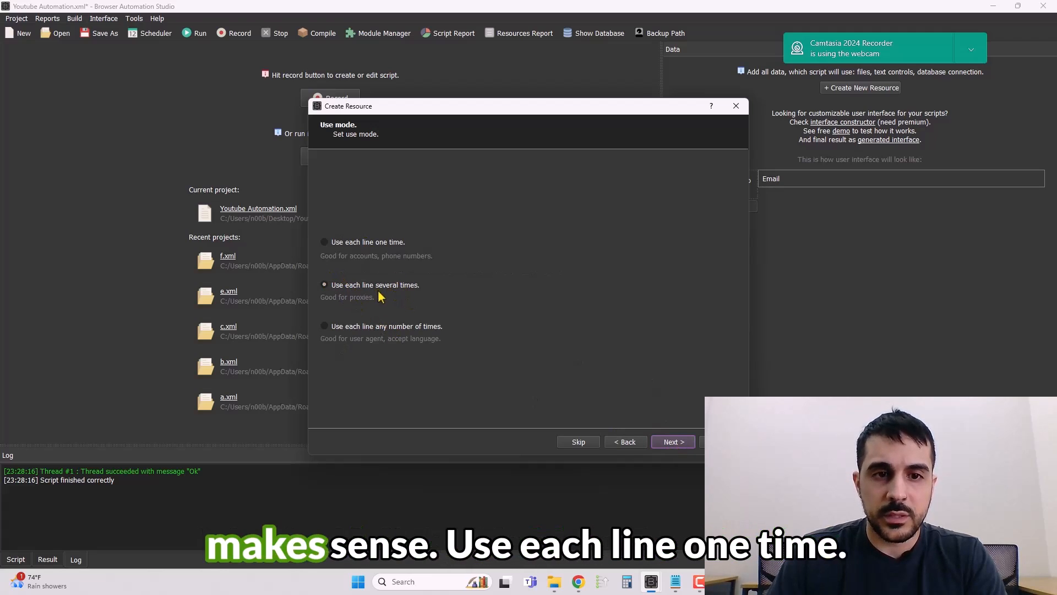
click(373, 244)
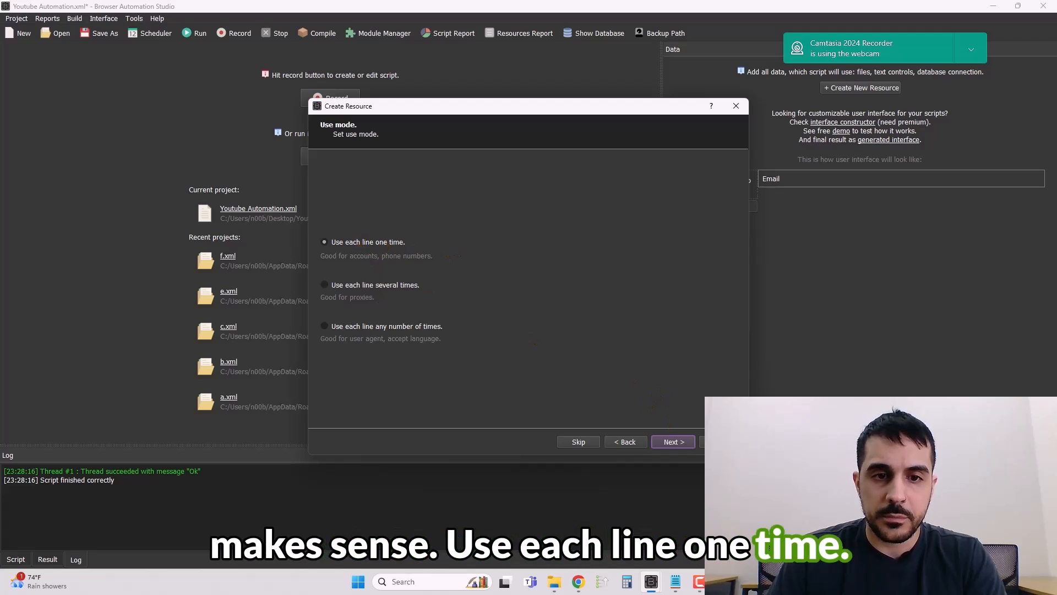
click(673, 442)
click(675, 442)
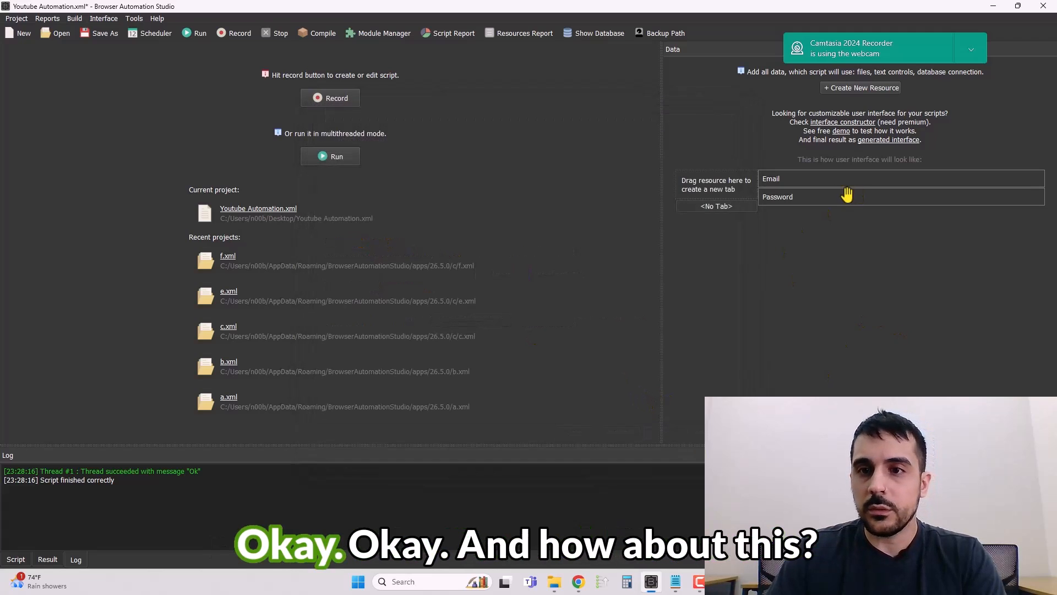
Create a new resource named Comment List of type LinesFromFile.
click(862, 87)
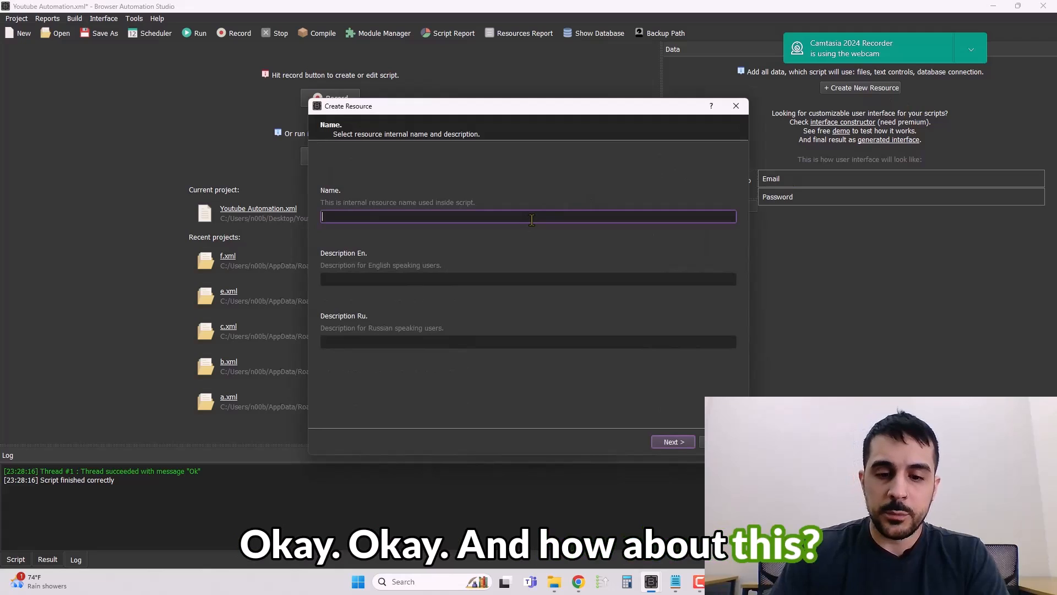
text(Comment List)
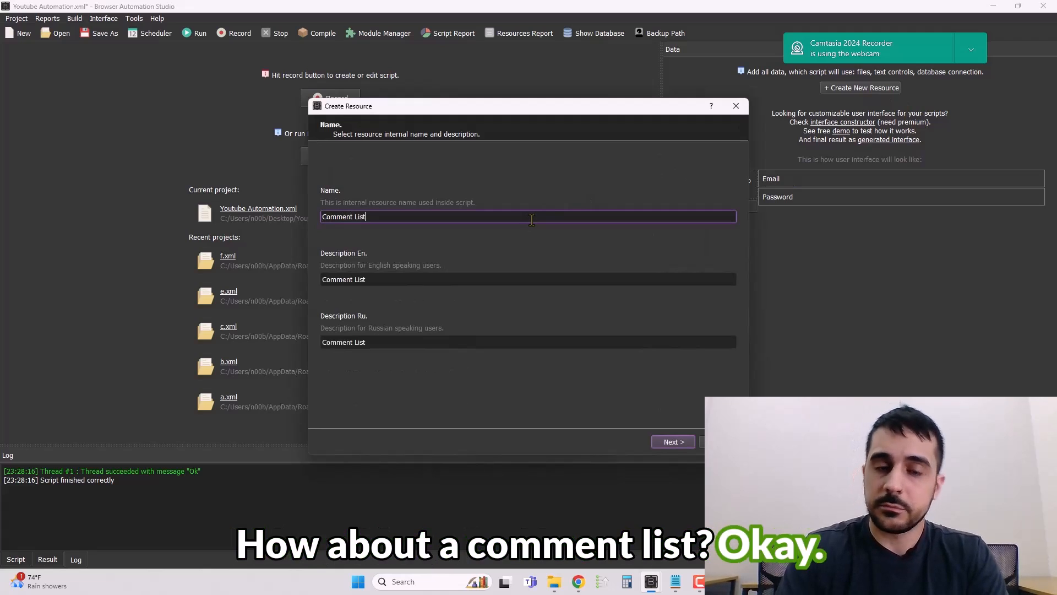
click(673, 441)
click(326, 282)
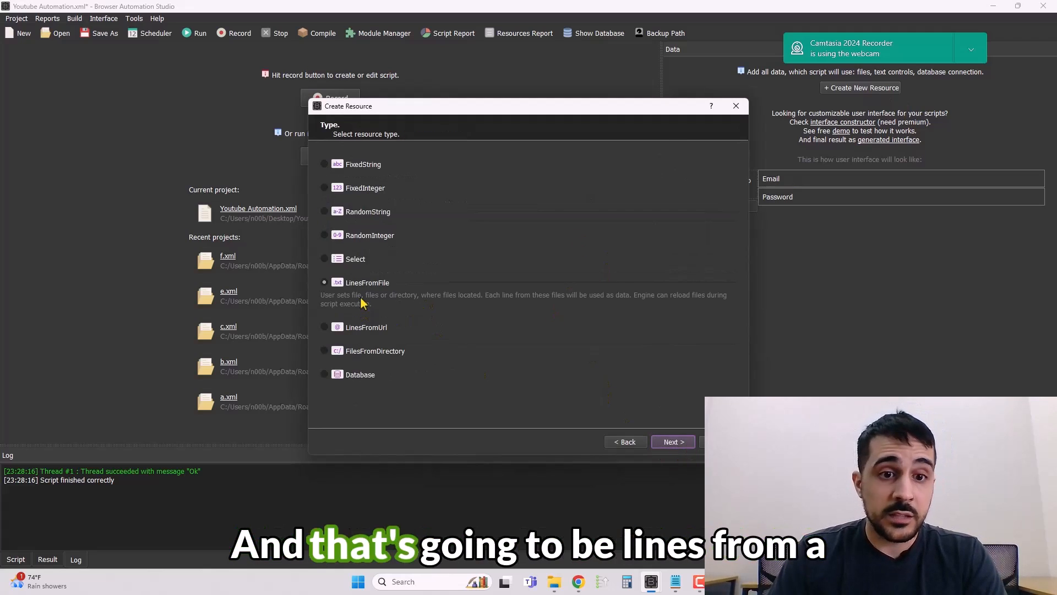
click(673, 442)
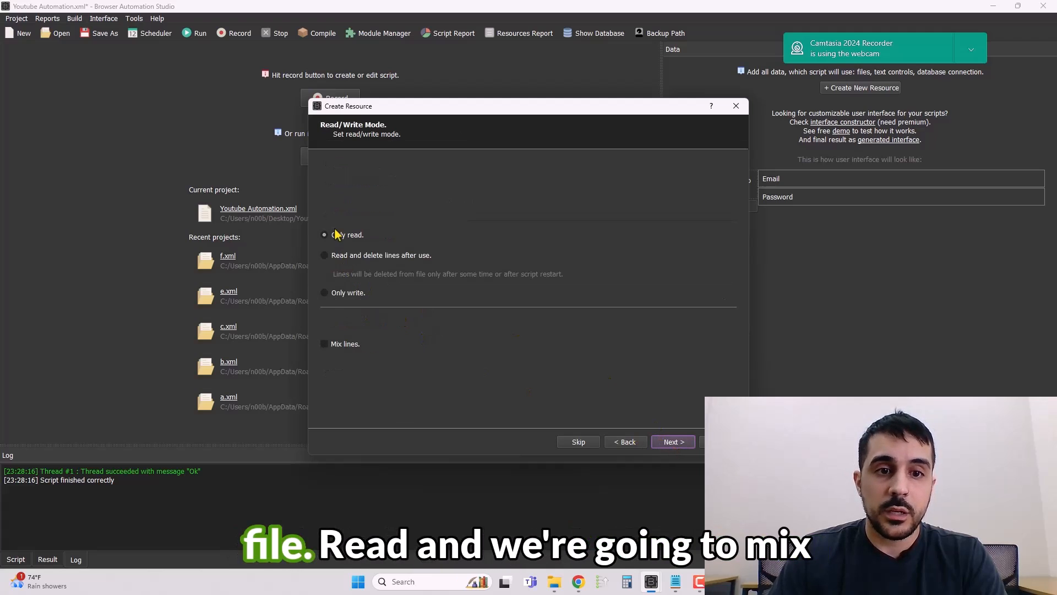
Set the Comment List resource to only read with mixed lines, each line used several times, and finish it.
click(340, 351)
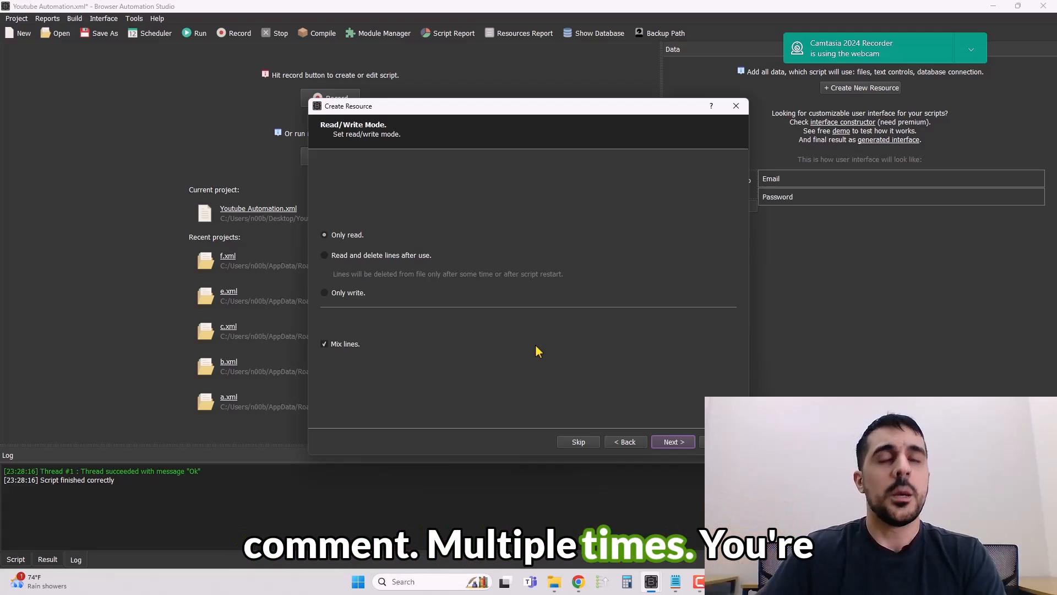
click(673, 443)
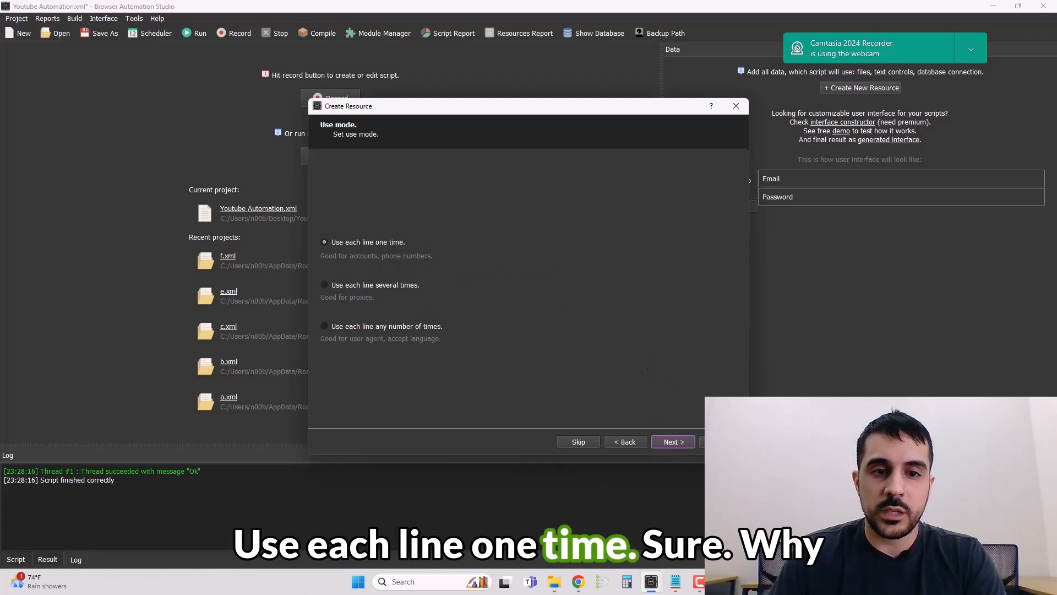
click(389, 288)
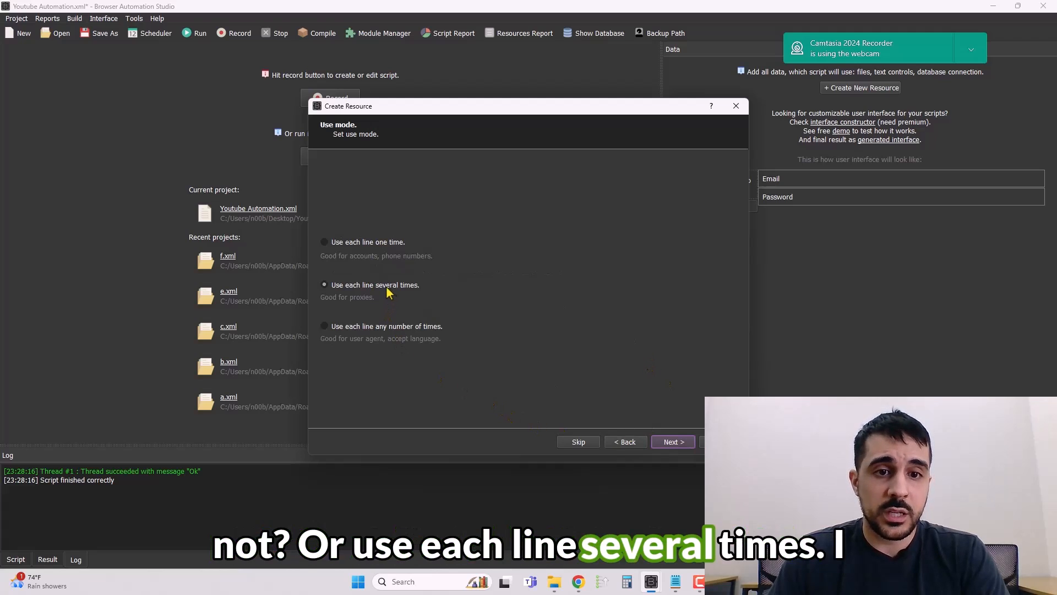
click(688, 446)
click(684, 446)
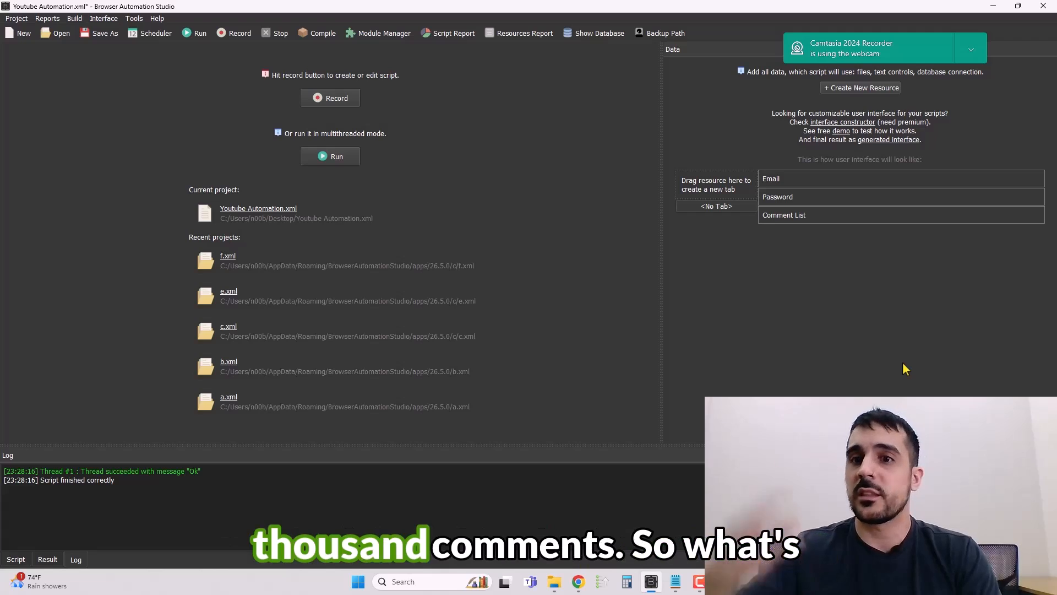
Create a new resource named Video list of type LinesFromFile.
click(860, 88)
text(Video )
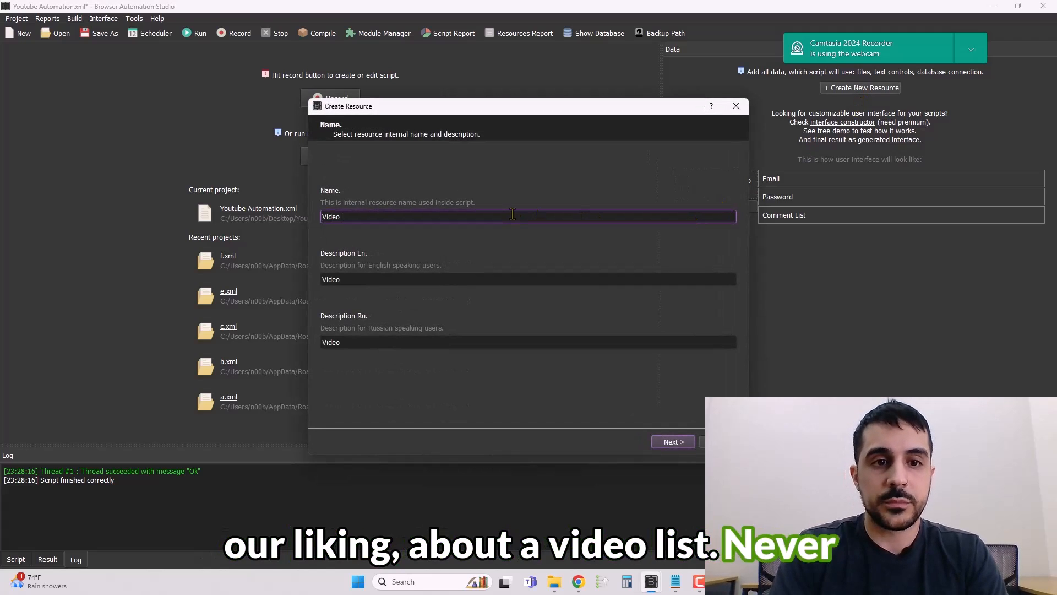
text(list)
click(686, 443)
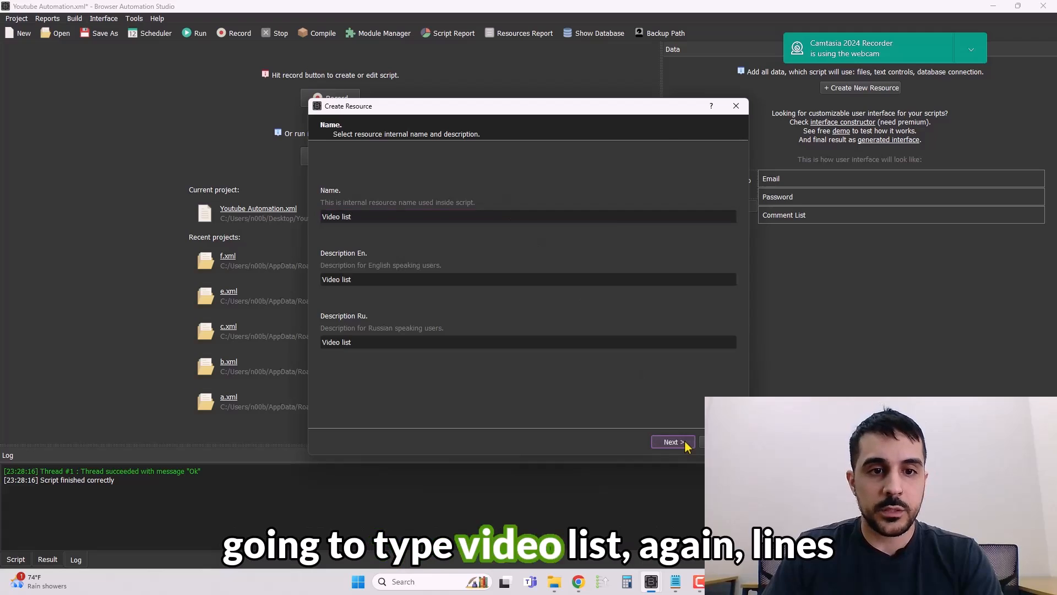
click(386, 305)
click(683, 442)
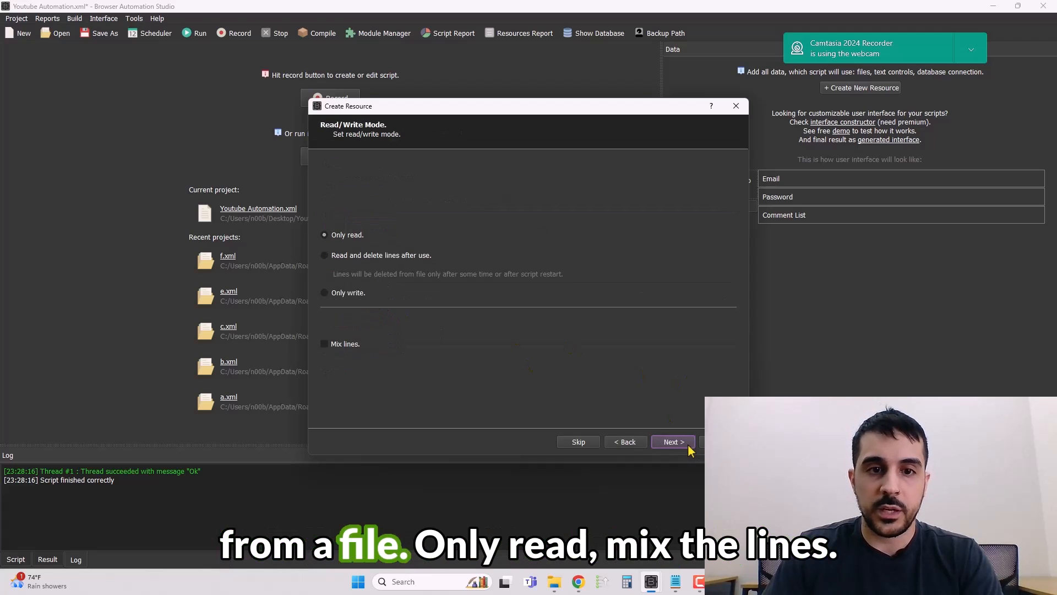
Set the Video list resource to only read with mixed lines, each line used several times, and finish it.
click(343, 344)
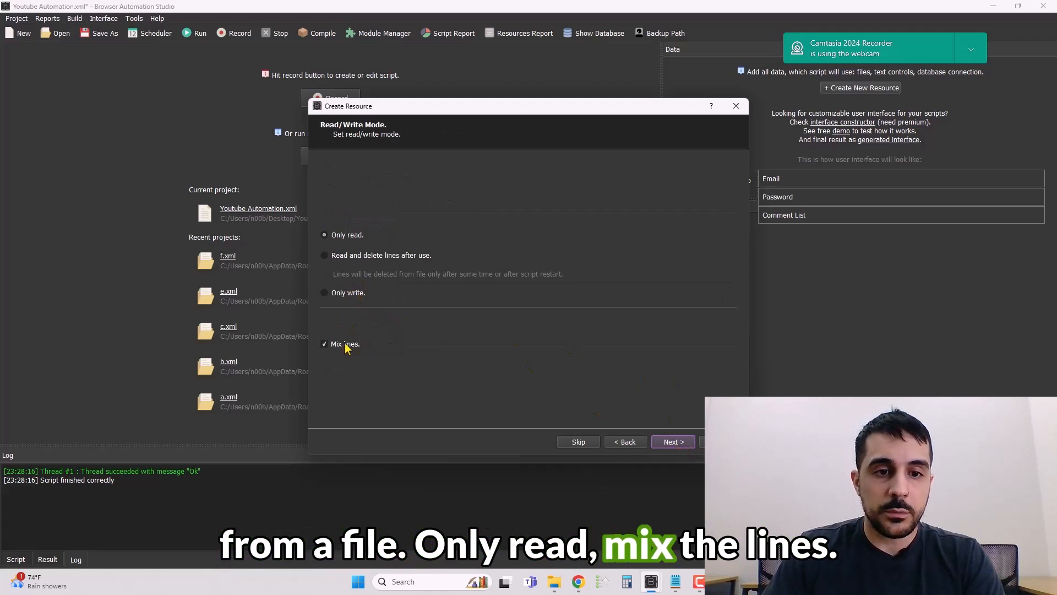
click(676, 442)
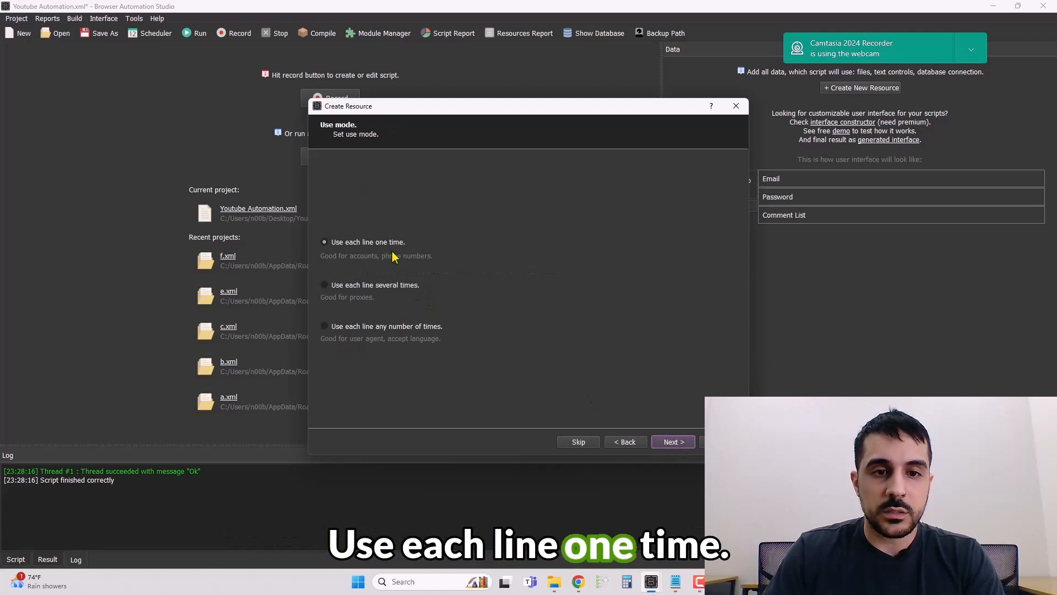
click(325, 285)
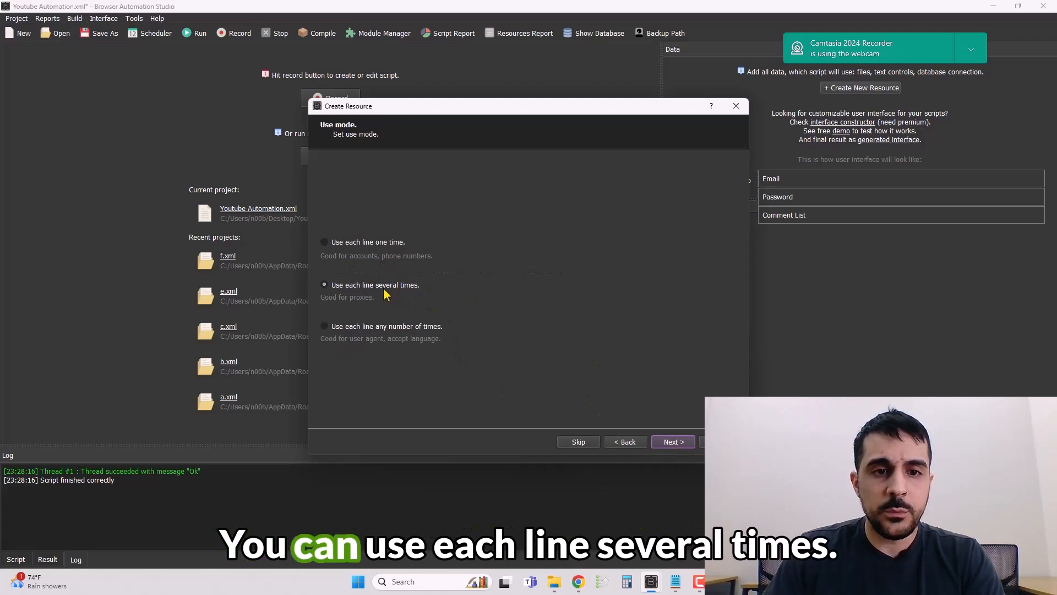
click(675, 443)
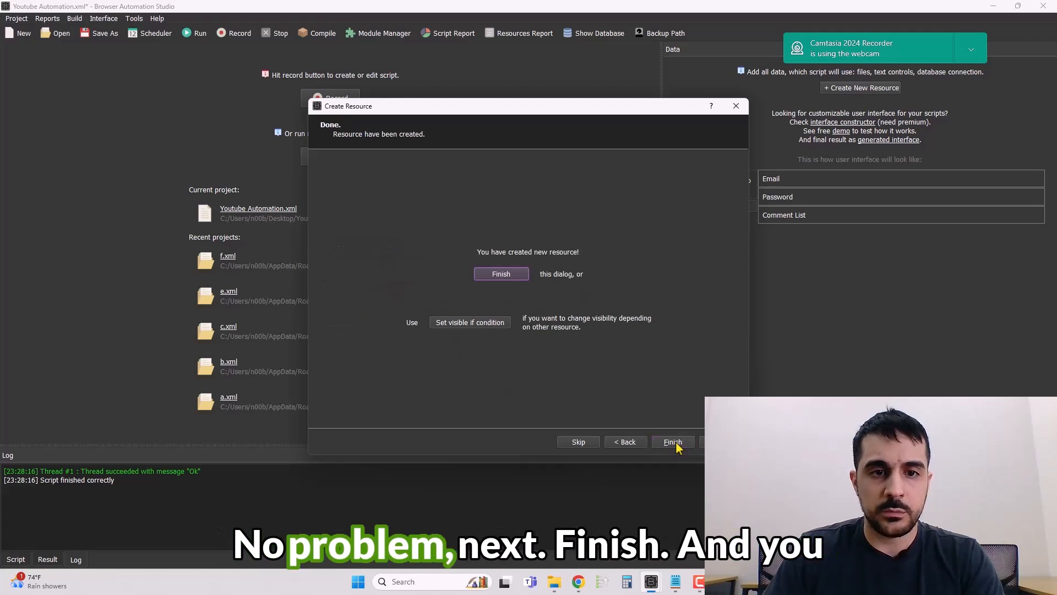
click(675, 442)
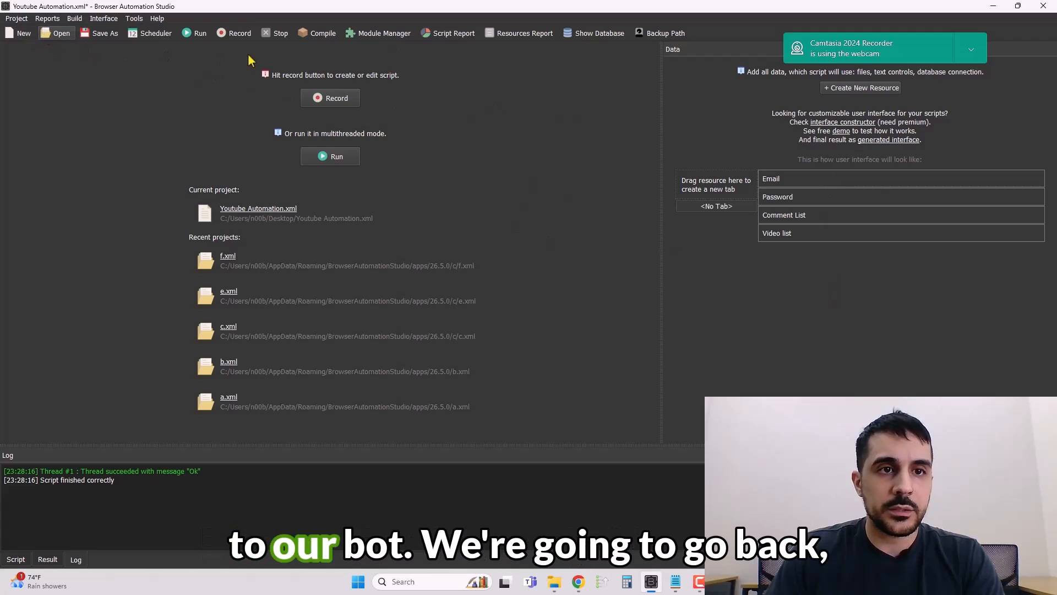
Start recording and enter a test e-mail address in the Email resource field.
click(332, 102)
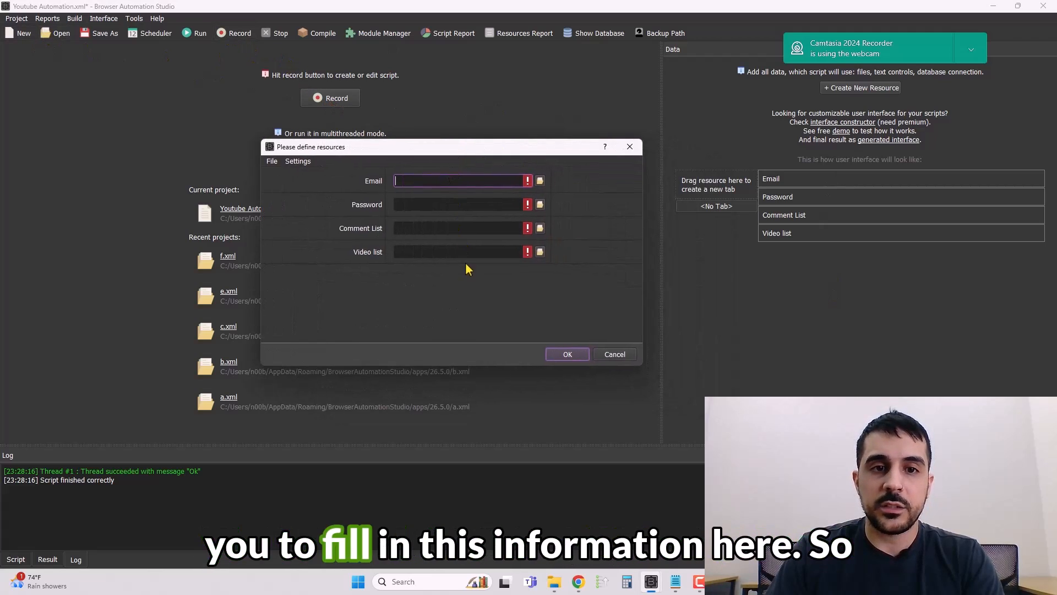
click(465, 274)
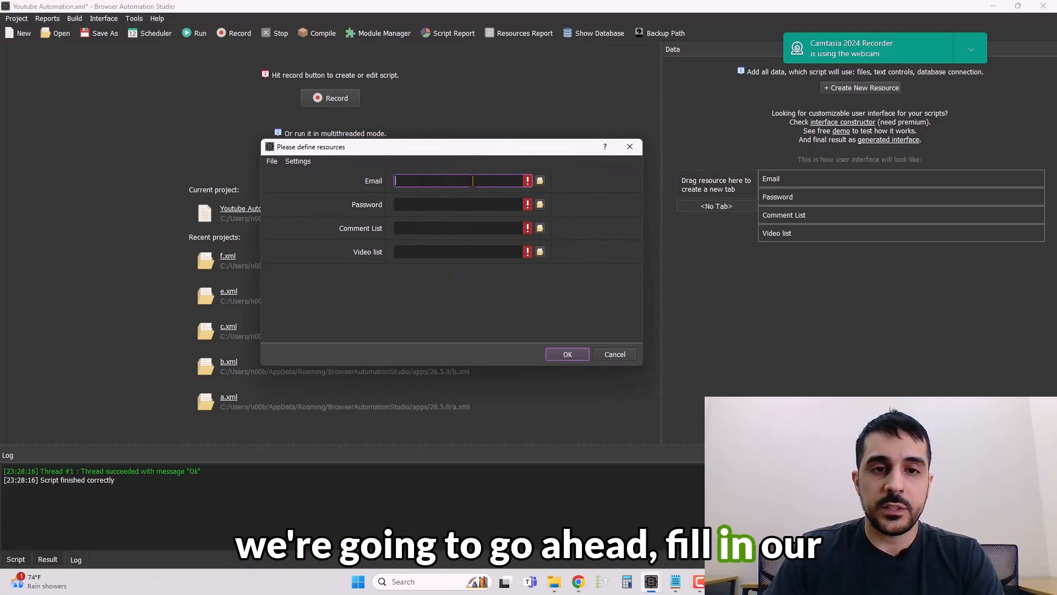
text(Te)
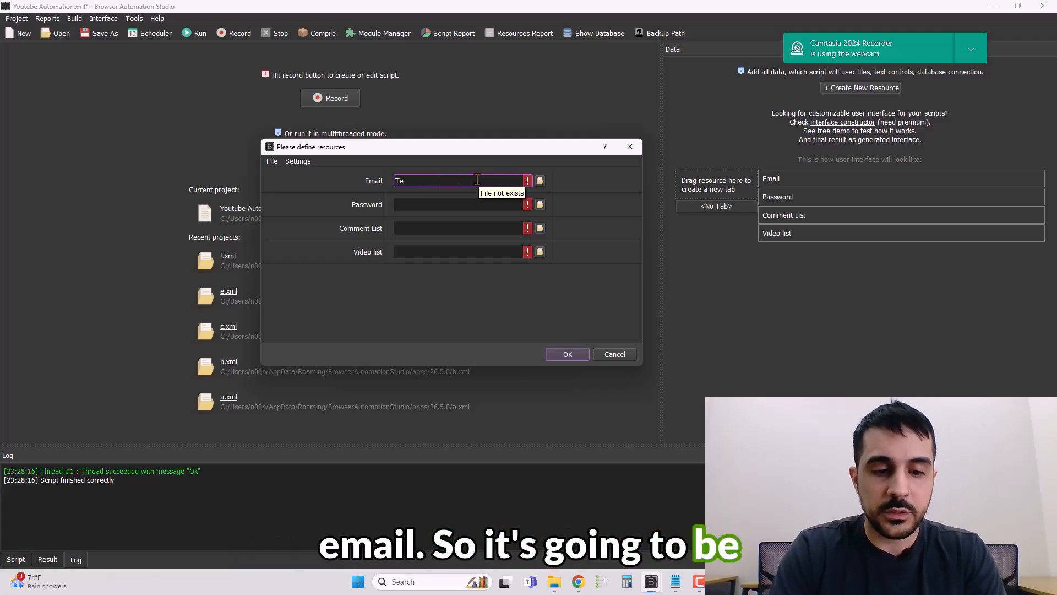
text(st@gmail.com)
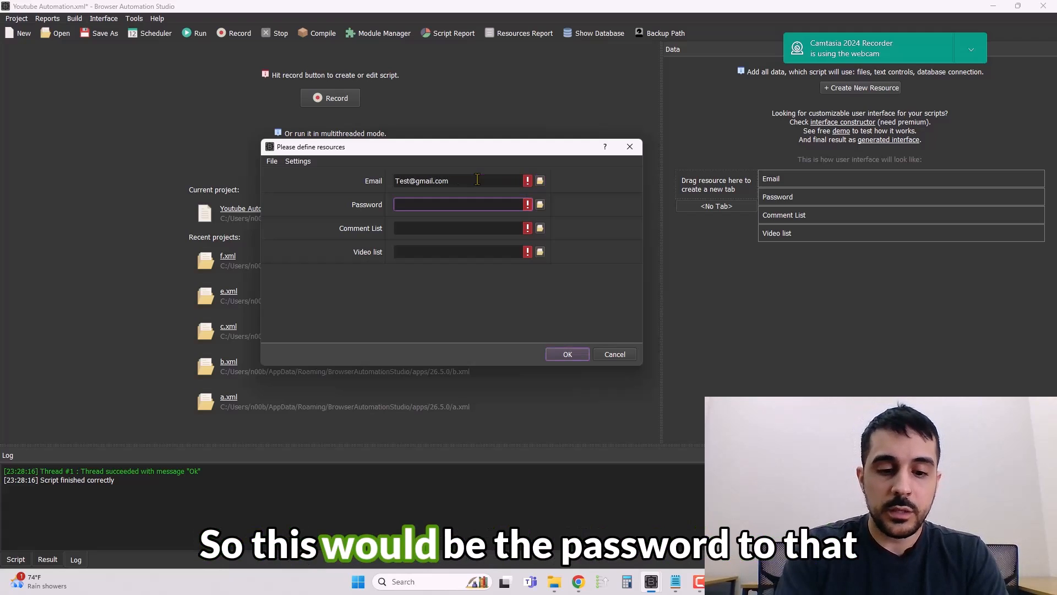
text(password)
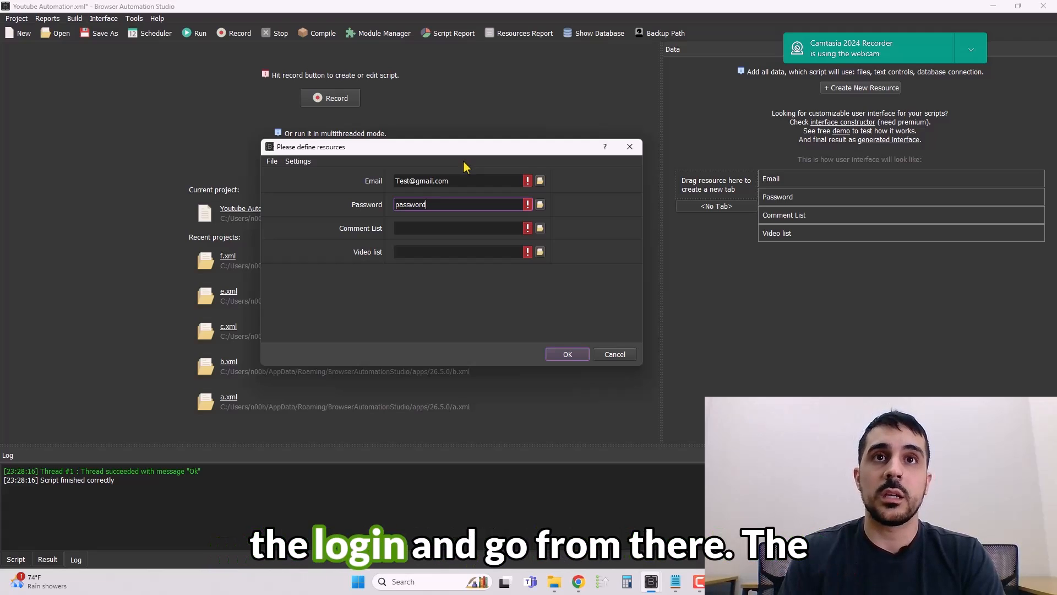
Enter the account password in the Password resource field and move to the Comment List field.
click(438, 227)
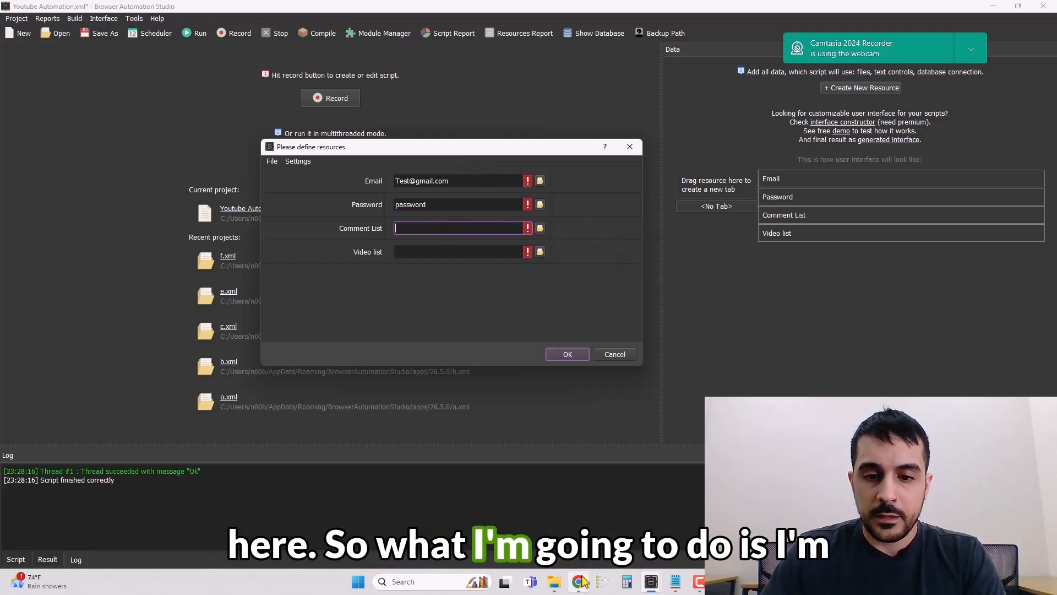
Switch to File Explorer, open the Downloads folder and start creating a new text file there.
mouse_move(562, 589)
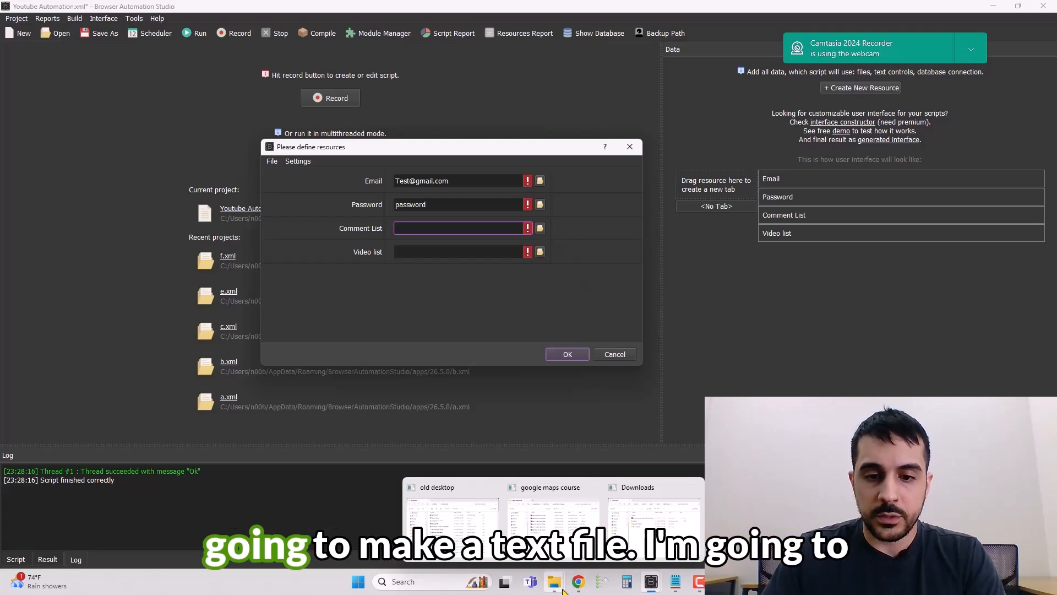
click(621, 536)
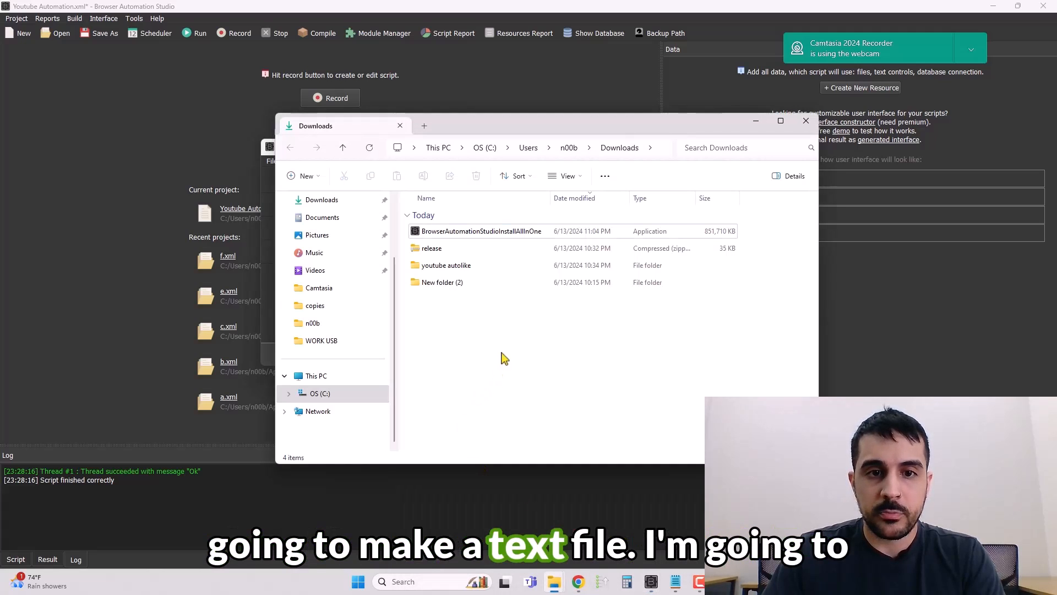
right_click(489, 322)
mouse_move(548, 404)
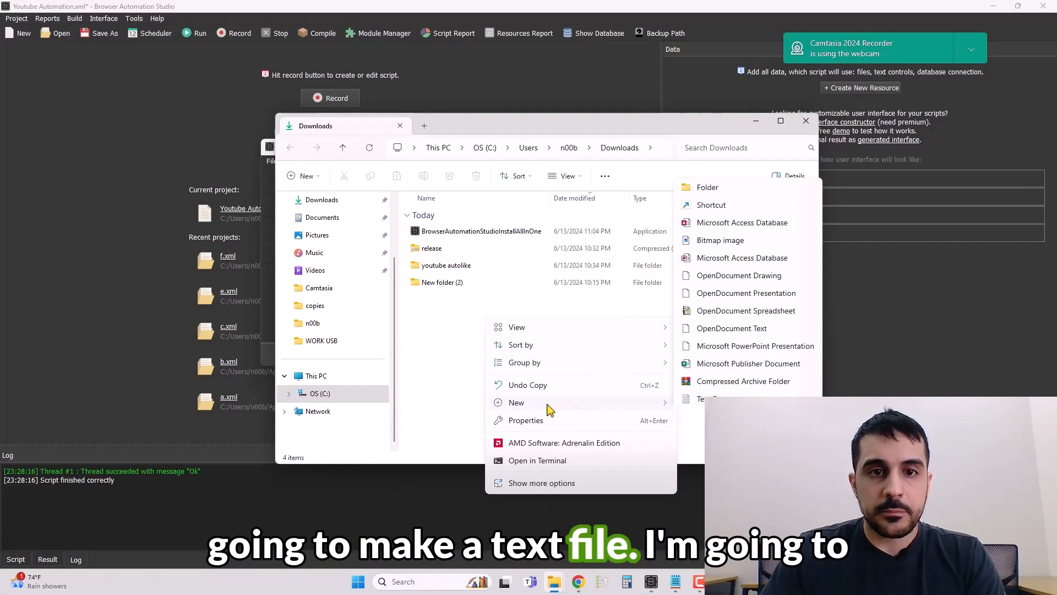